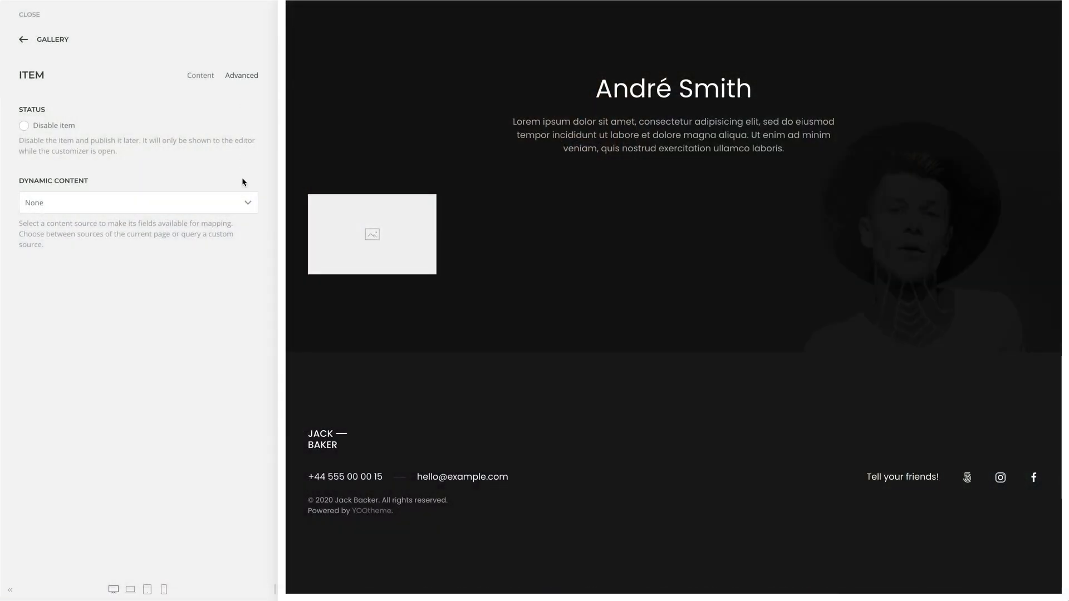
Load the gallery from the Files source with path images/yootheme/gallery/*.{jpg,png}
left_click(243, 204)
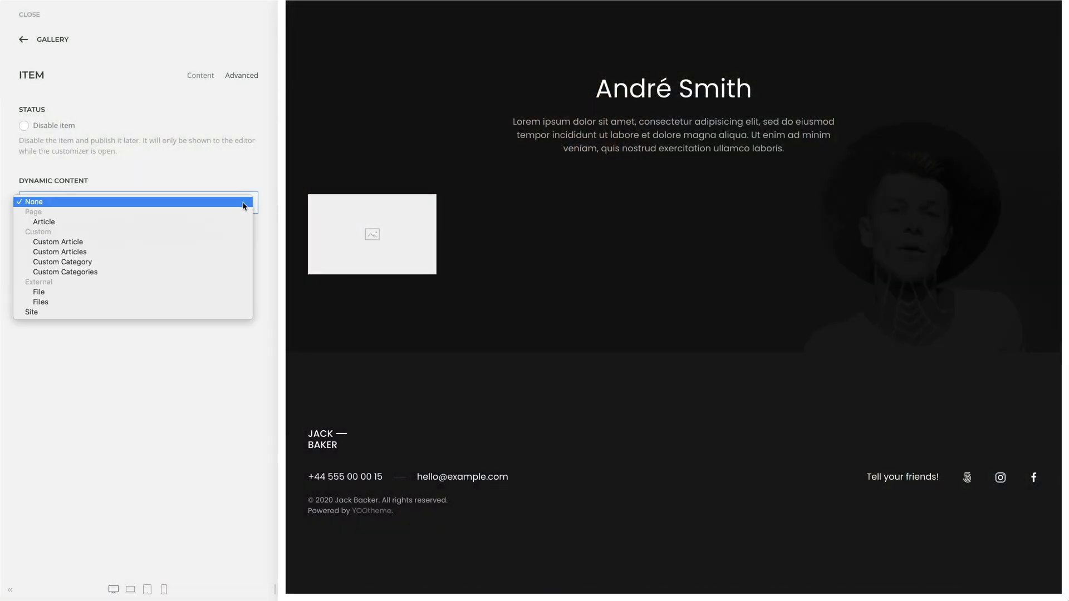
left_click(237, 303)
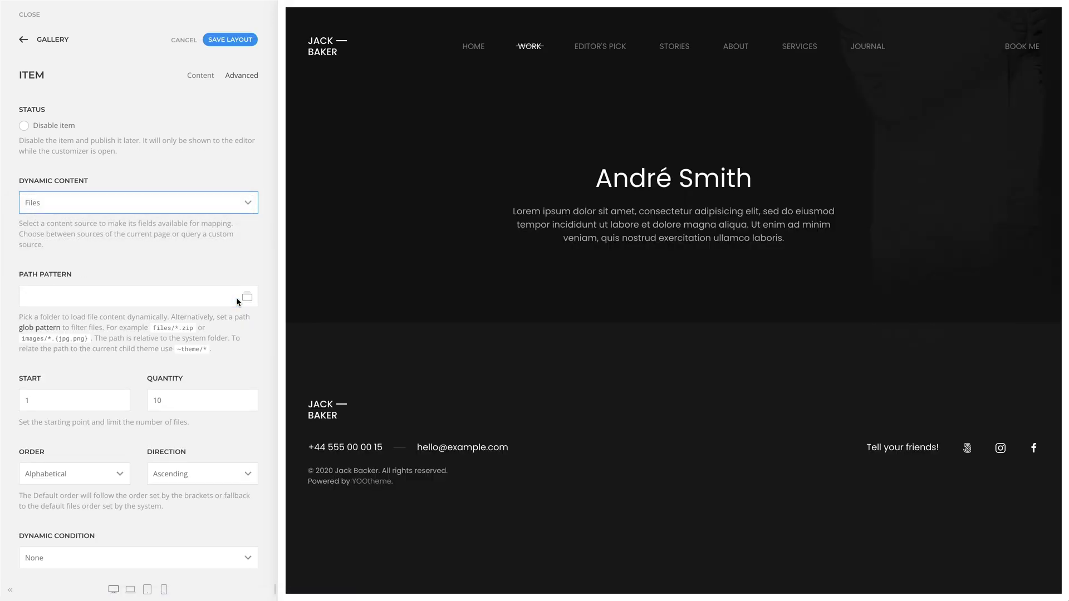
left_click(247, 299)
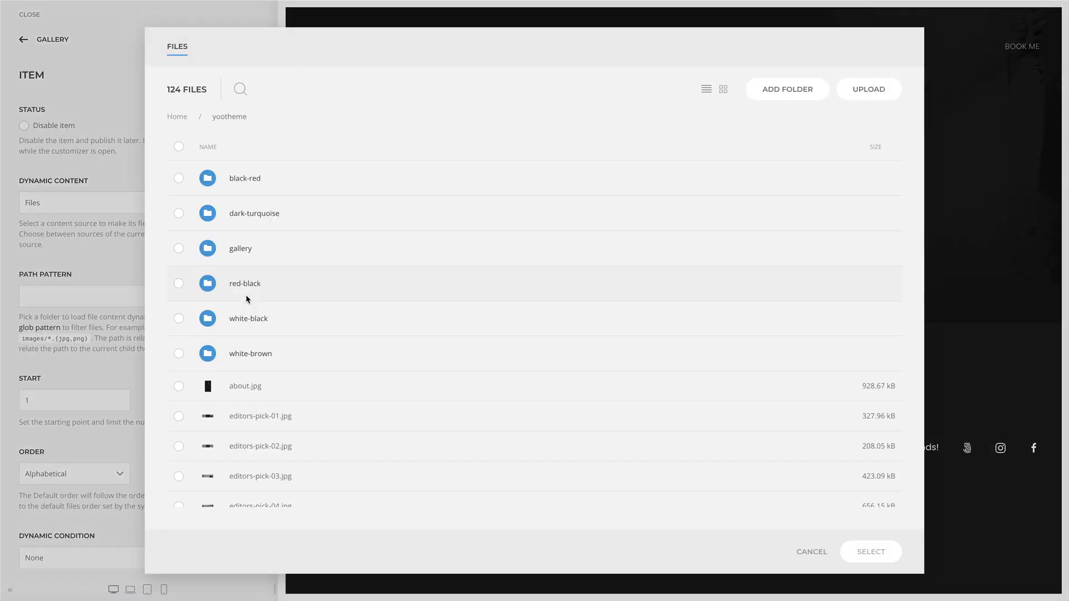
left_click(179, 249)
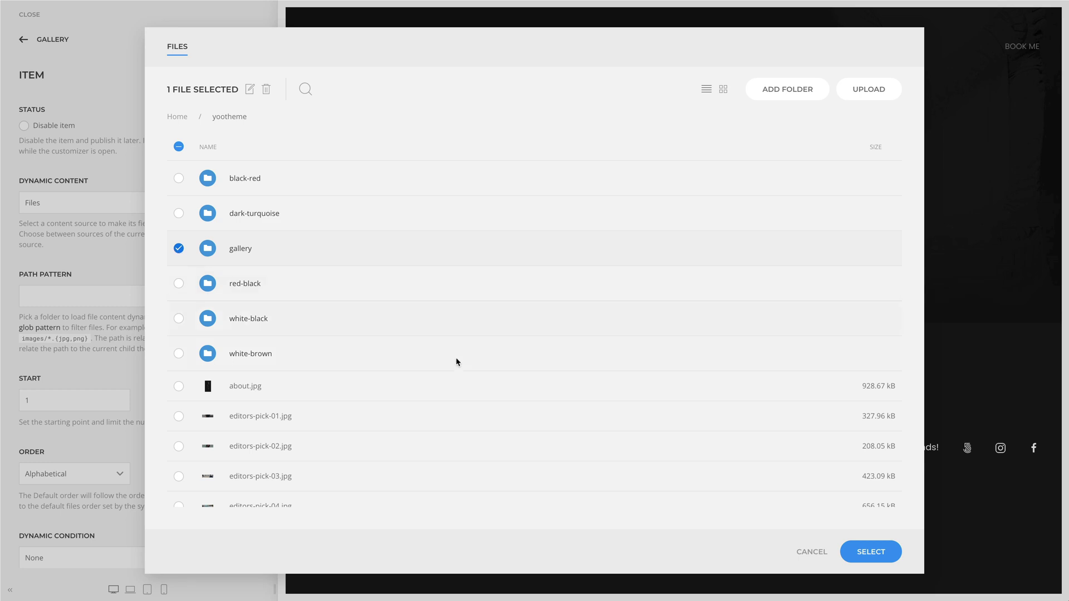
left_click(871, 552)
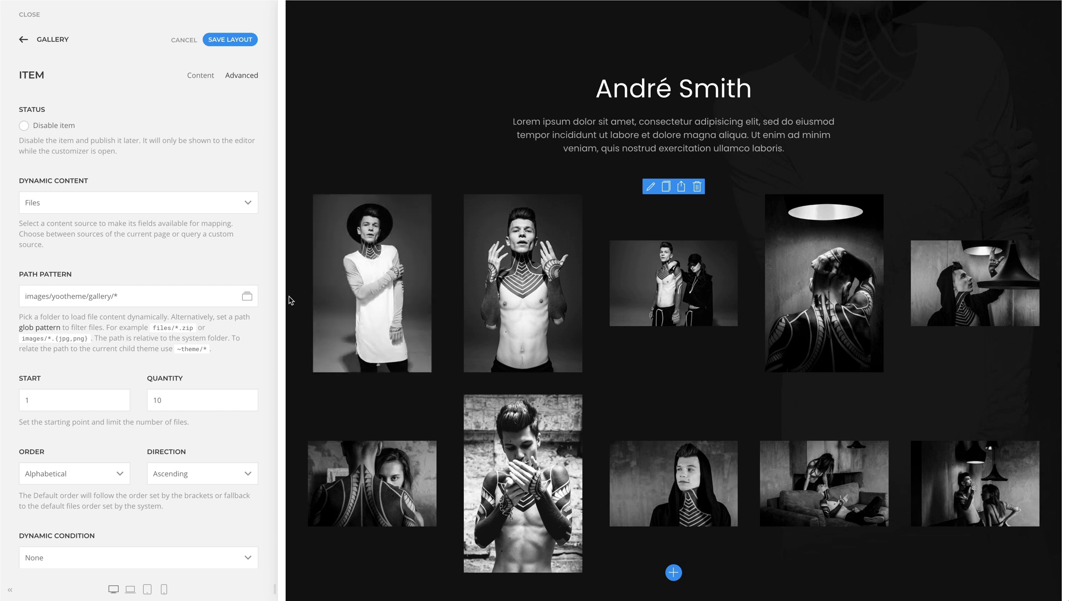
left_click(214, 295)
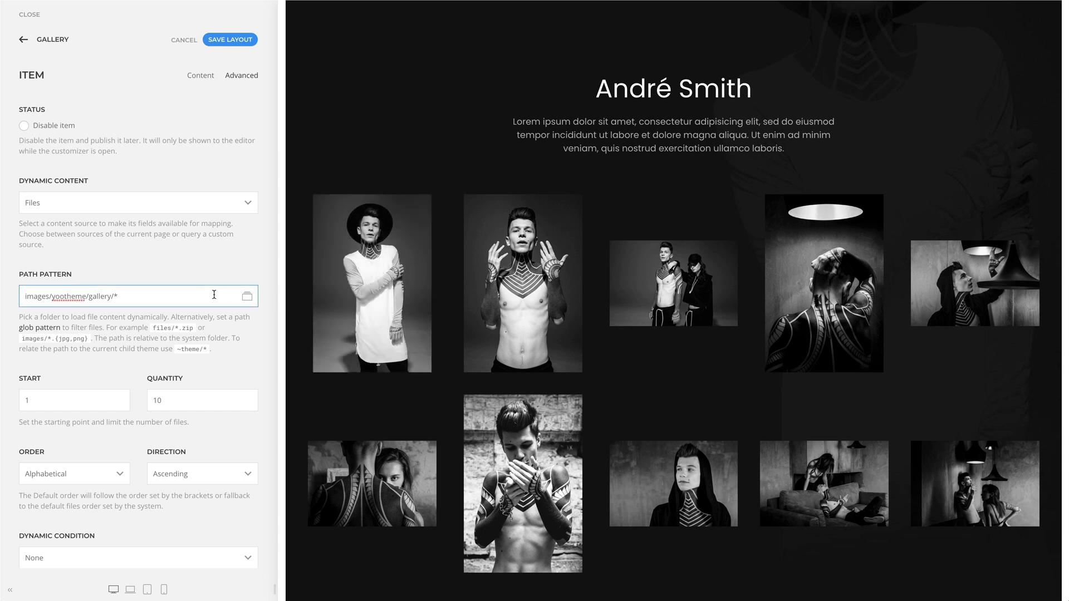
type(".{jpg,png}")
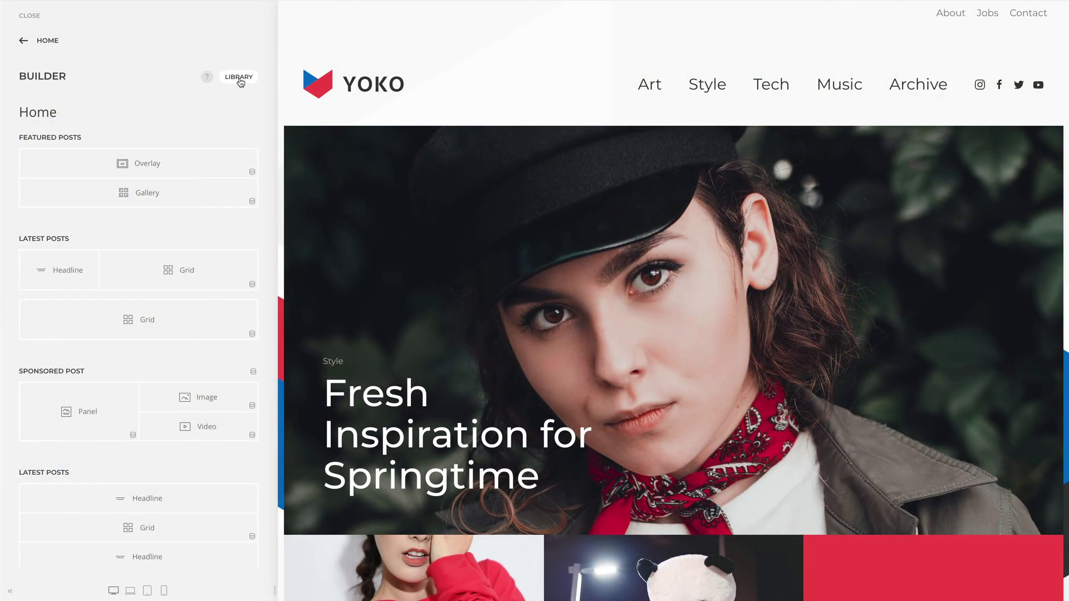
Show the YOKO site's Style settings and scroll through its component list
left_click(240, 77)
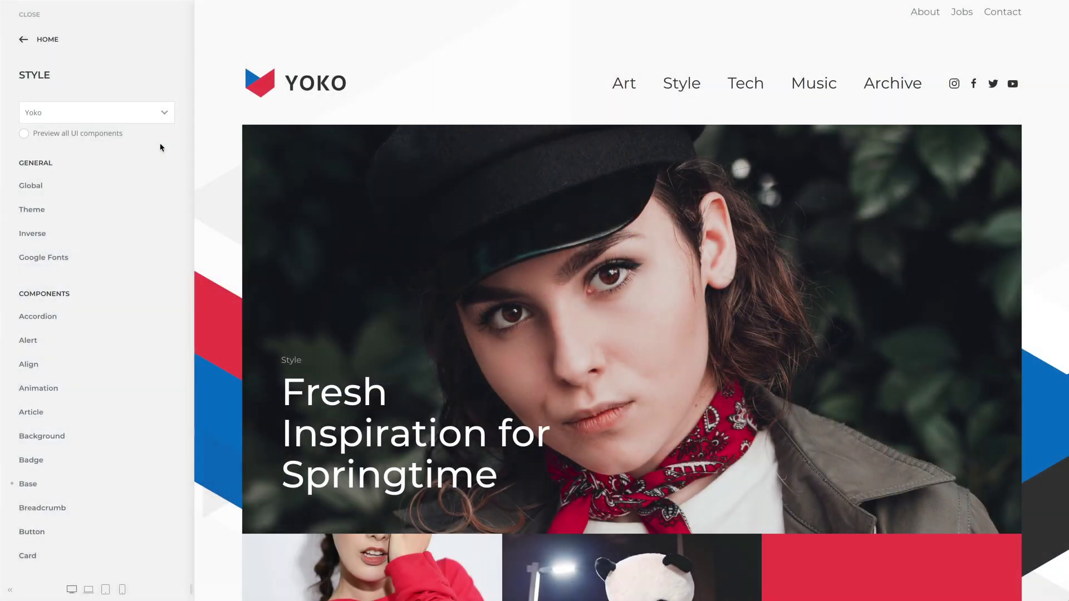
scroll(161, 148, "down", 20)
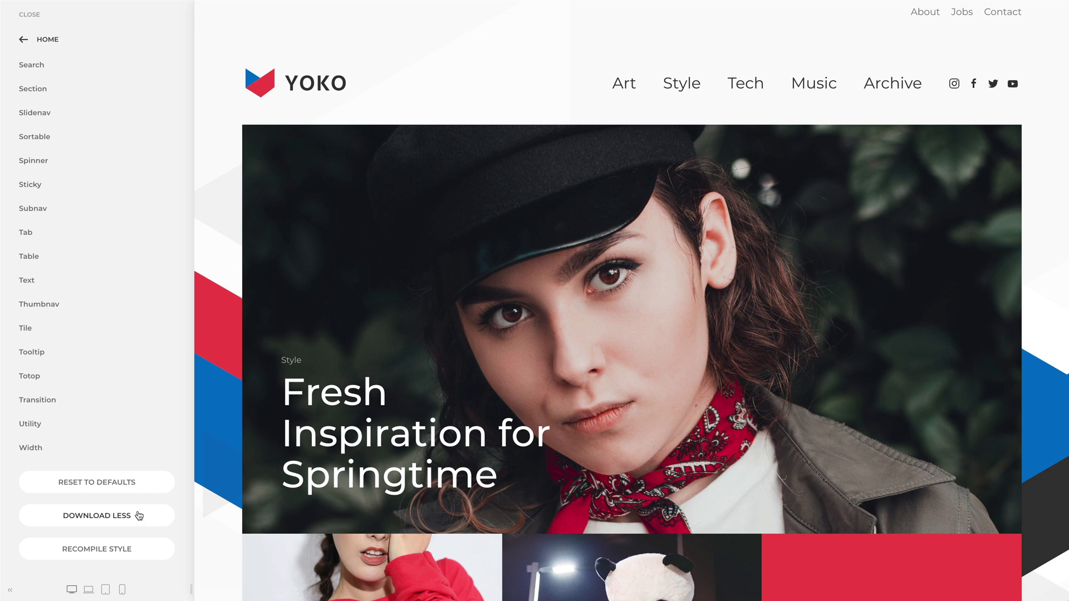
Download the My Style preset from My Presets as My Style.json
scroll(139, 516, "up", 20)
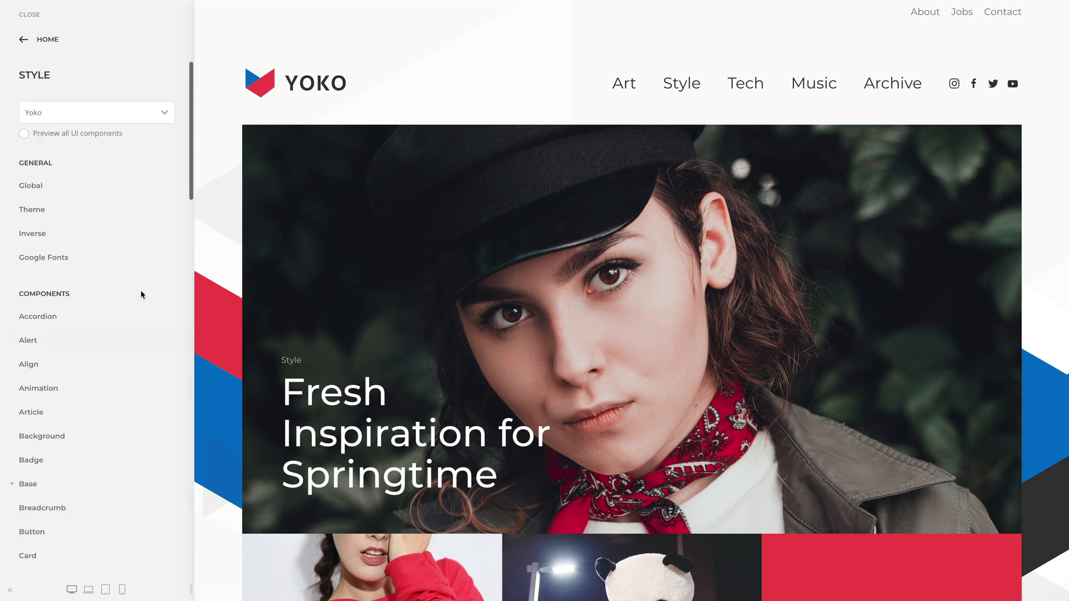
left_click(142, 120)
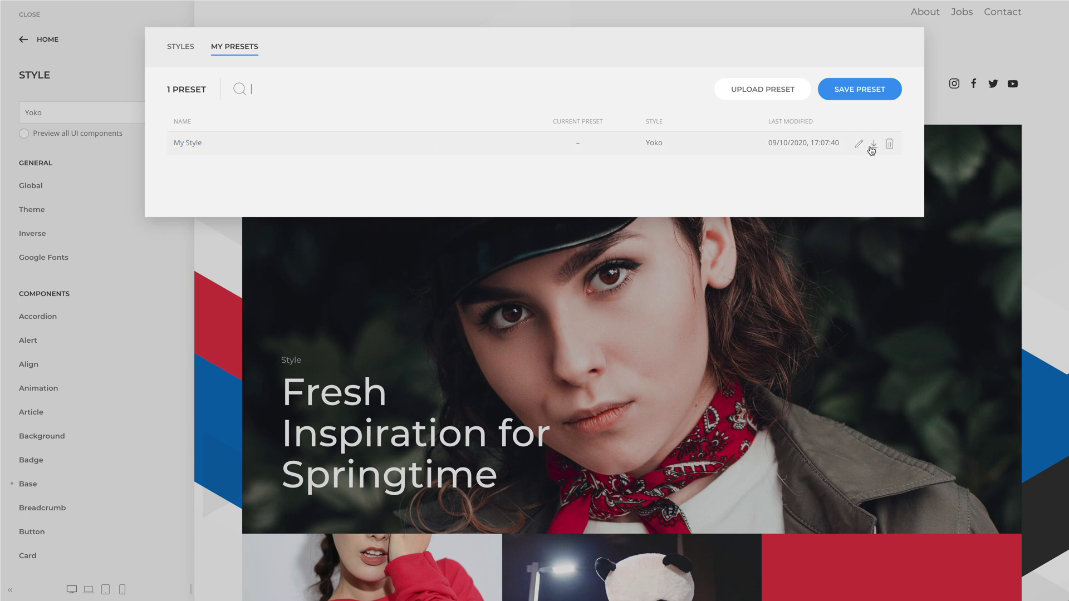
left_click(872, 148)
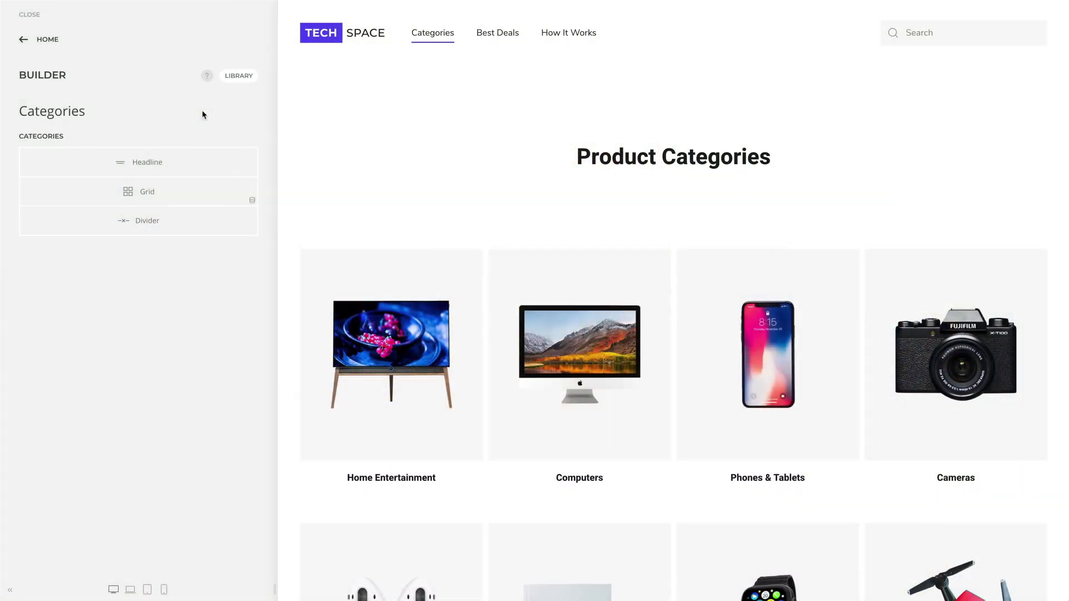
List My Layouts in the Builder library, filtering by 'ab' and then clearing the search
left_click(240, 78)
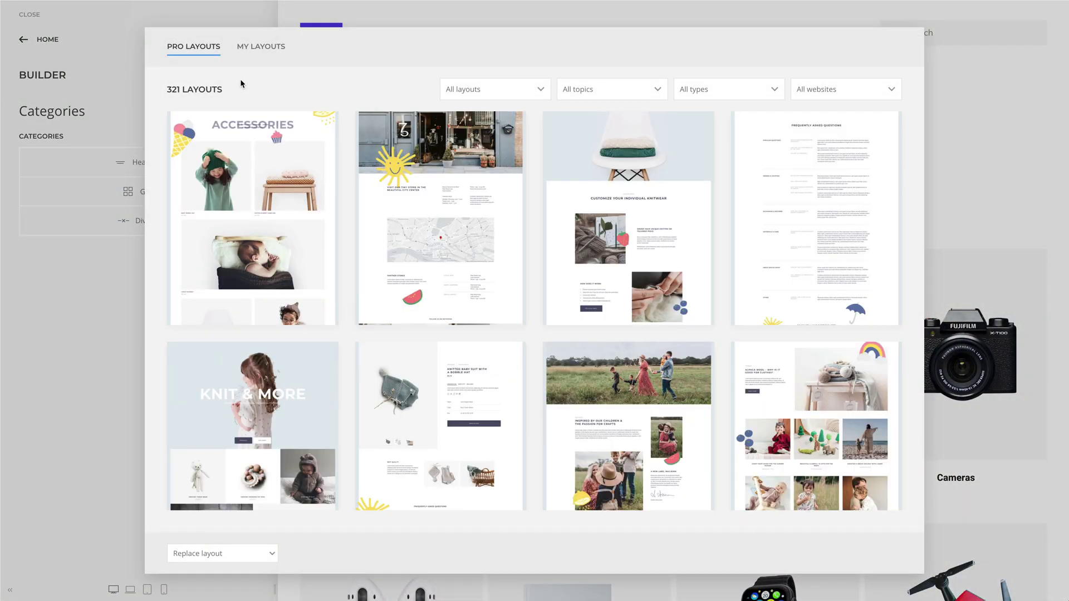
left_click(260, 47)
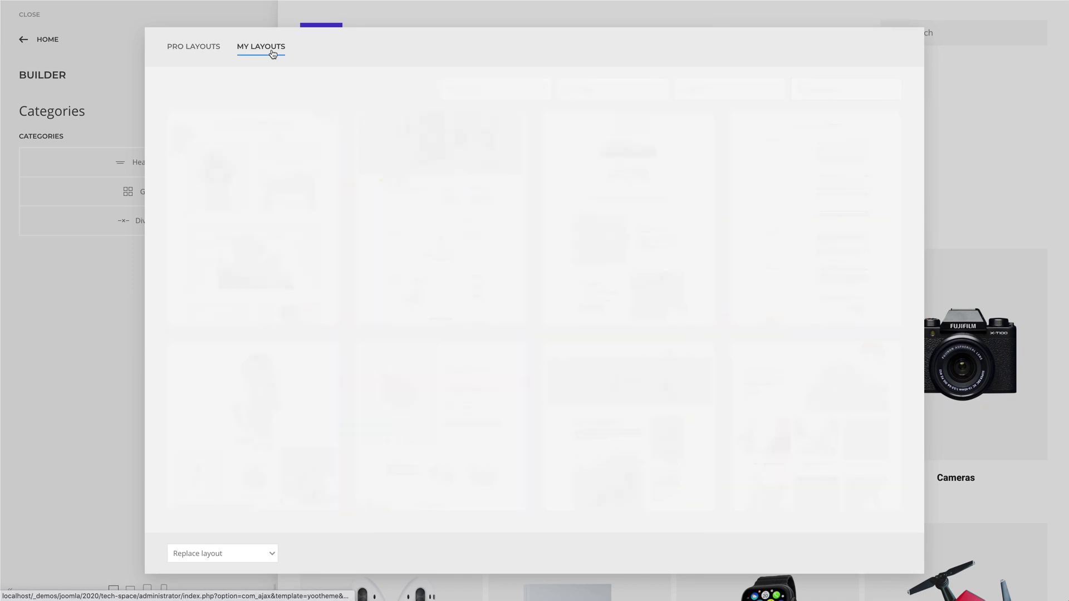
type("a")
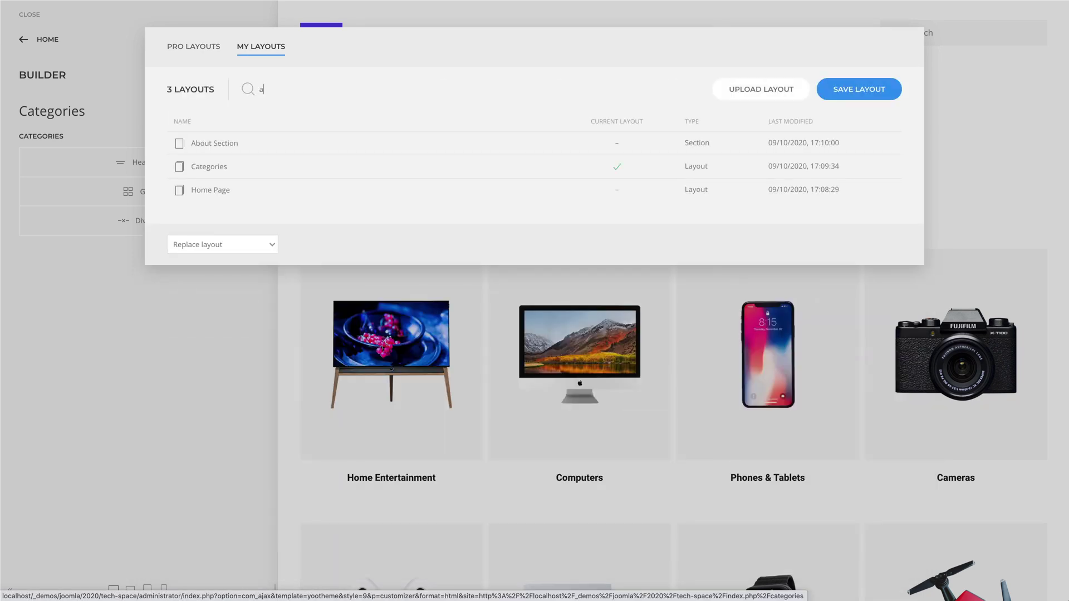
type("b")
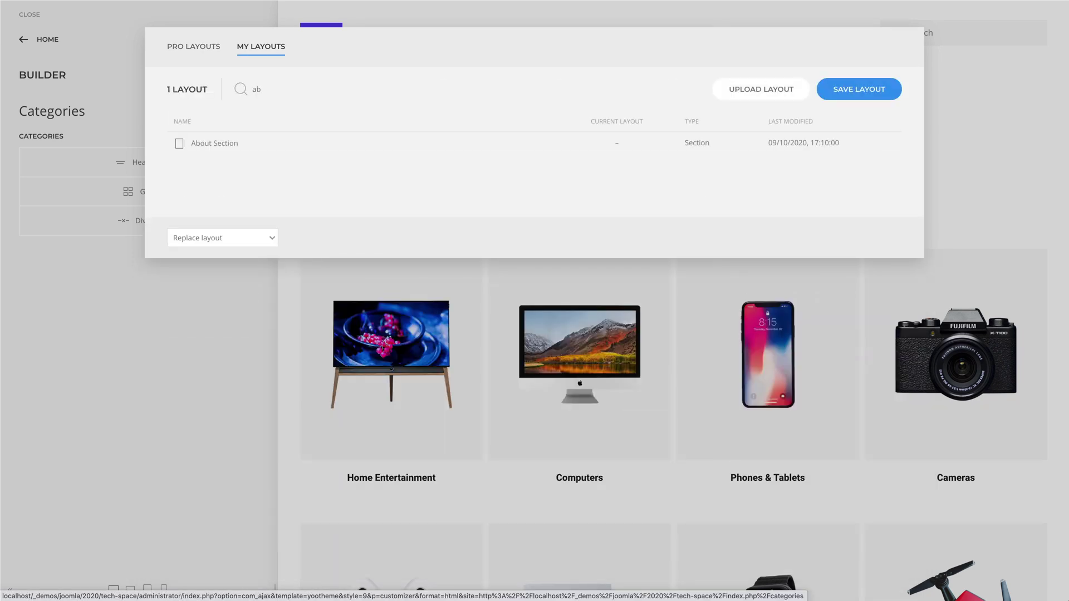
key("BackSpace")
key("BackSpace")
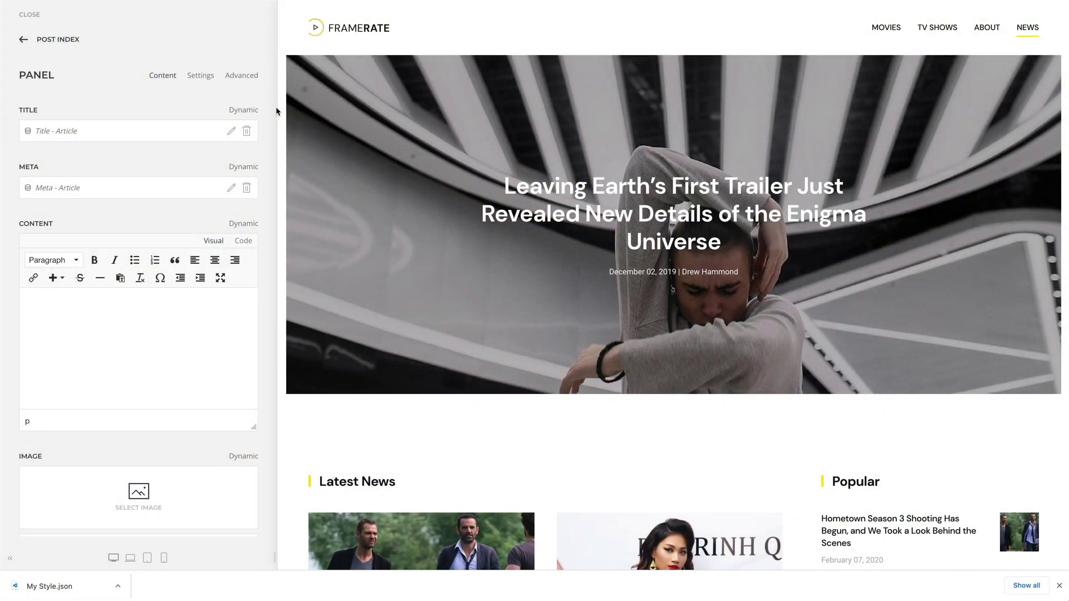
List the dynamic article fields for the Panel's Meta, filtered by 'met'
left_click(243, 168)
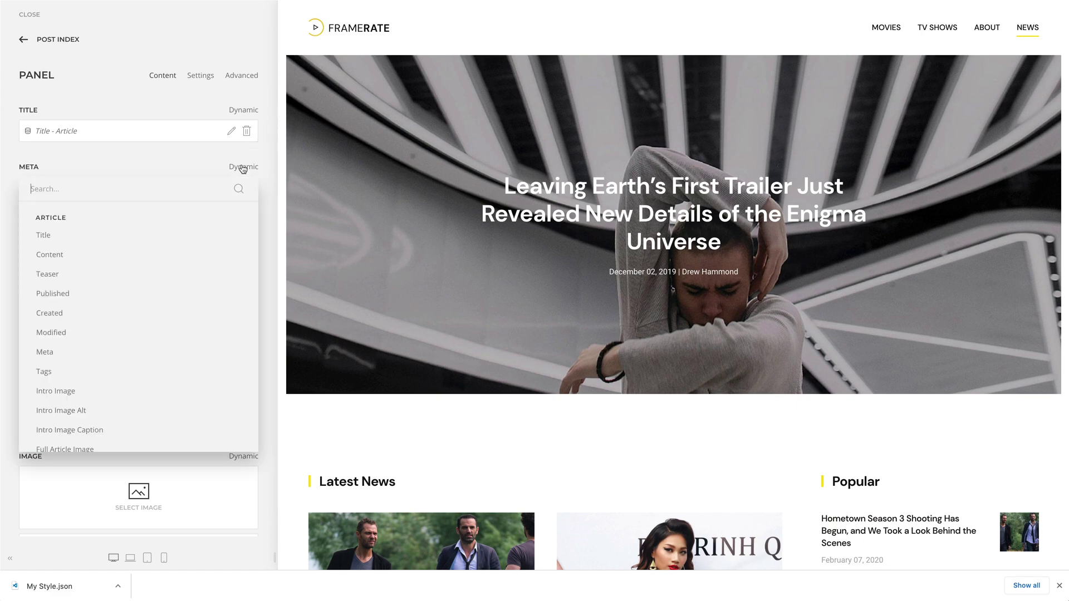
type("met")
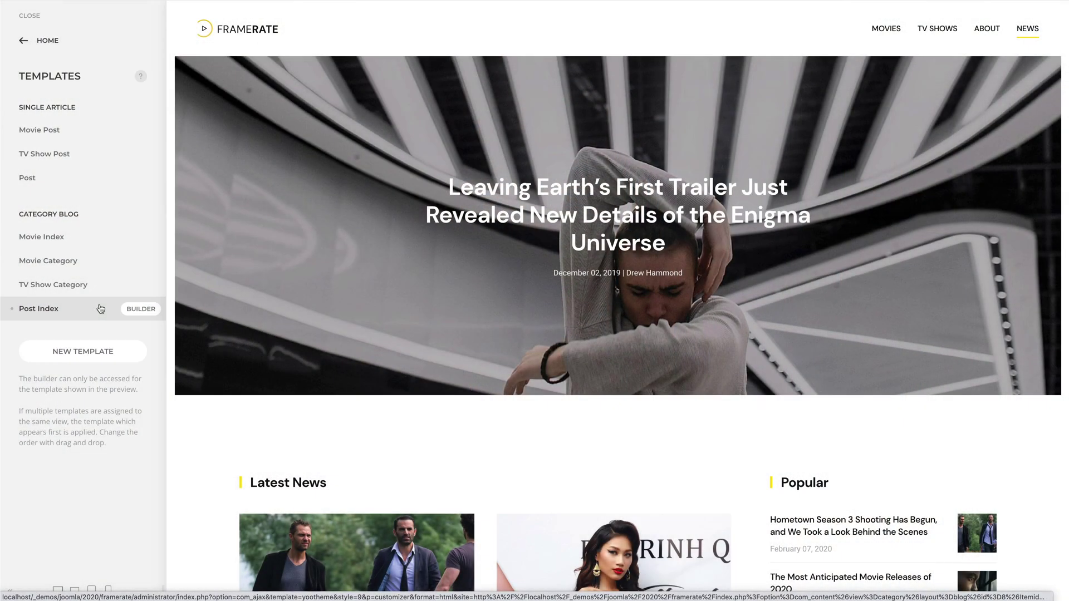
Edit the Post Index template and expand its Limit by Page Number options
left_click(101, 309)
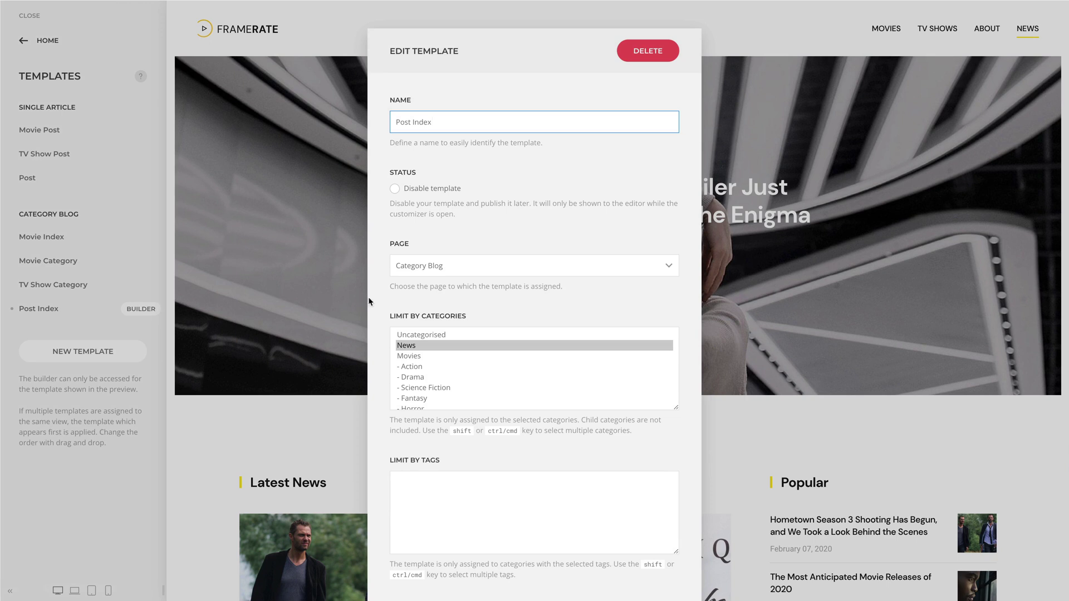
scroll(370, 297, "down", 3)
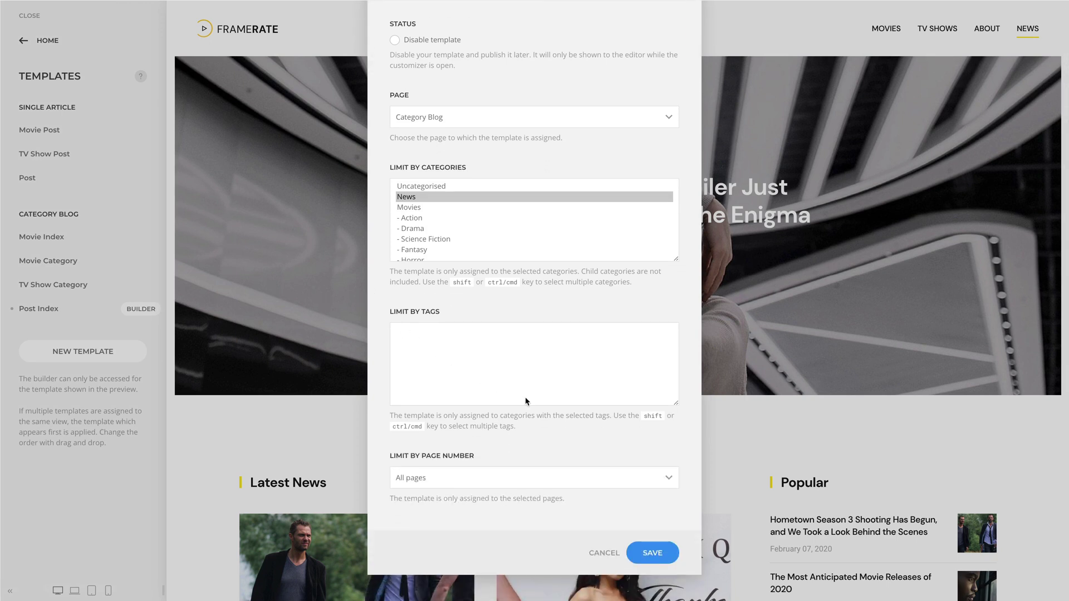
left_click(613, 470)
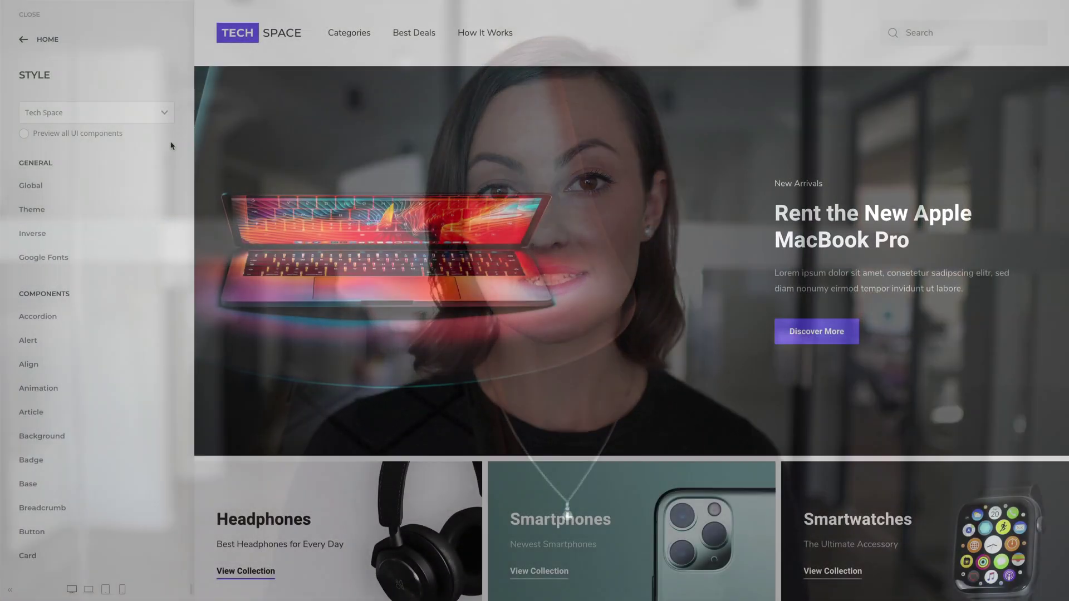
Recompile the Tech Space style from the bottom of the component list
scroll(171, 146, "down", 15)
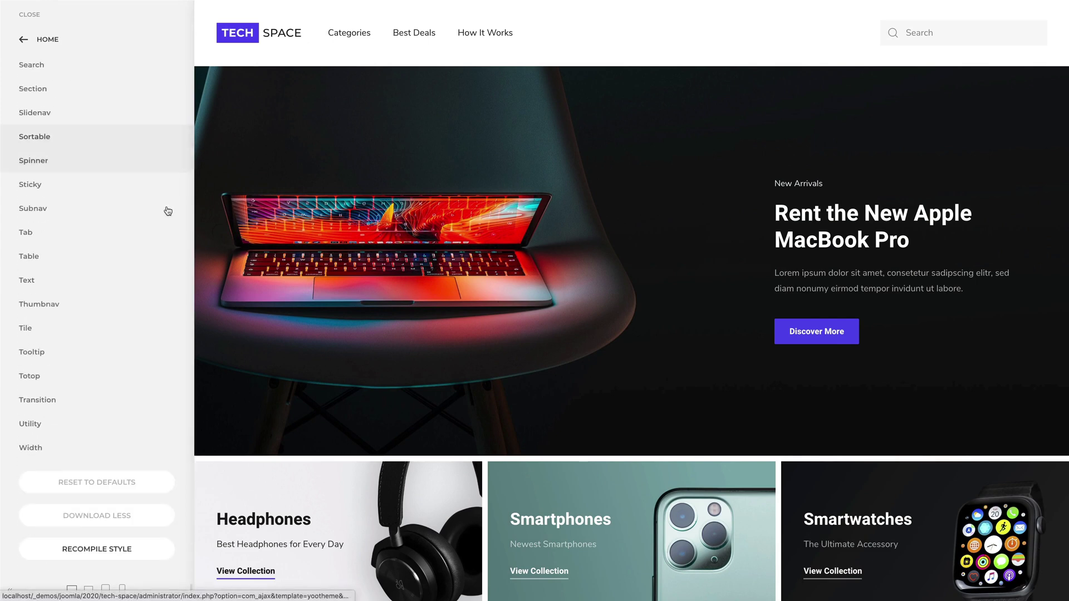
left_click(145, 552)
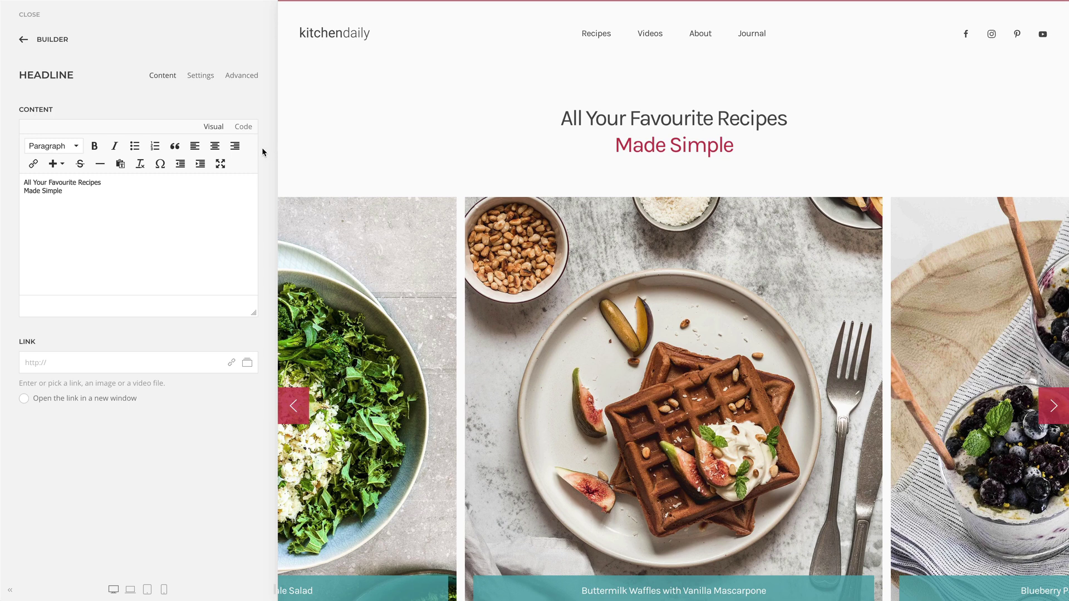
Preview the headline editor's Insert menu, then switch to the full-size TinyMCE editor
left_click(65, 164)
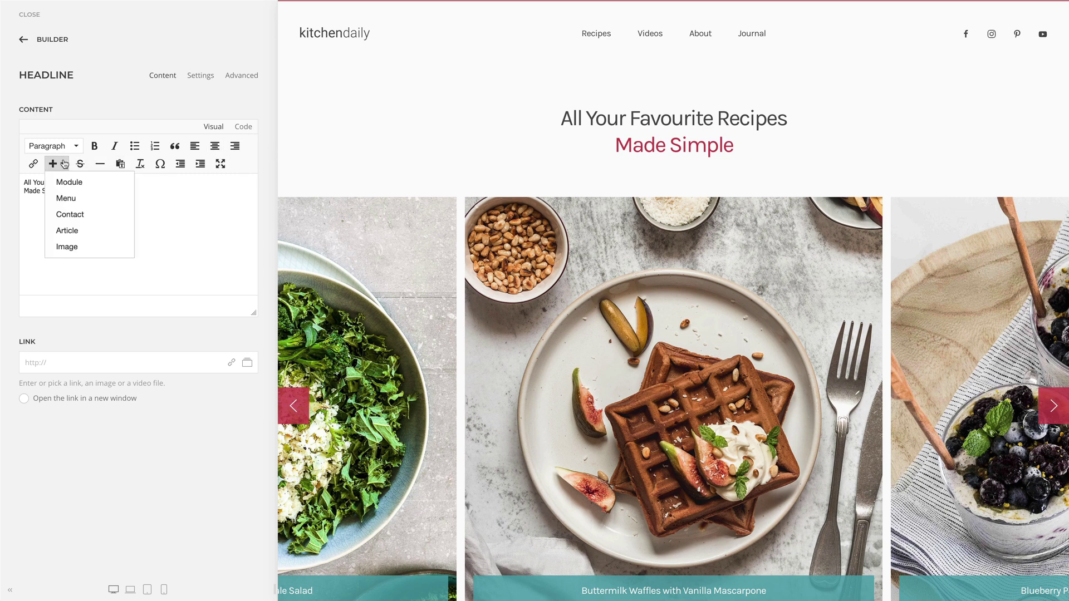
left_click(64, 163)
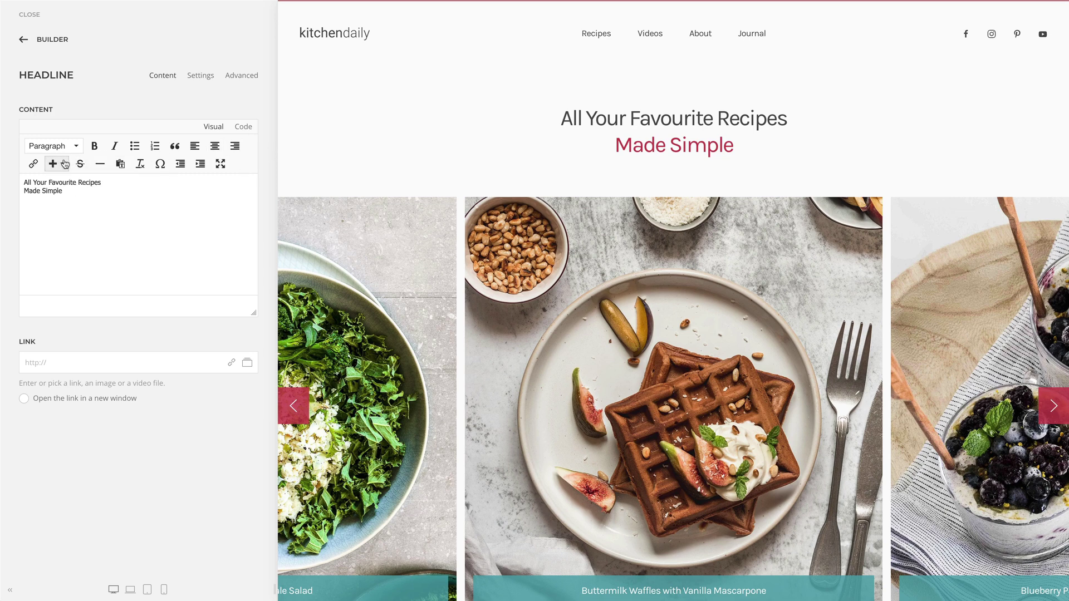
left_click(220, 164)
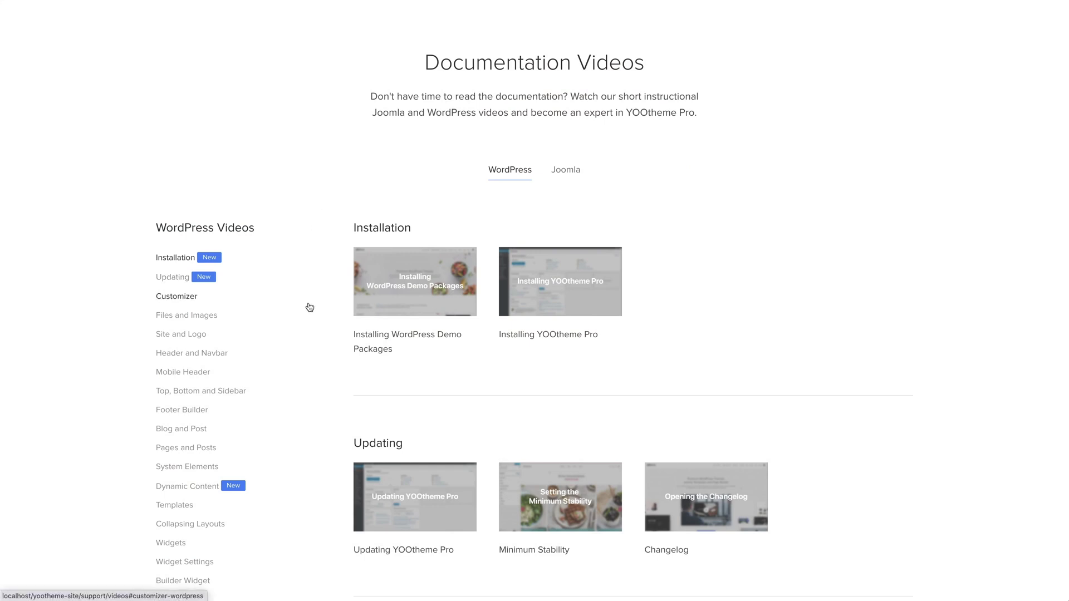
Jump to Dynamic Content in the WordPress Videos sidebar and browse its videos
scroll(310, 295, "down", 3)
scroll(310, 307, "down", 2)
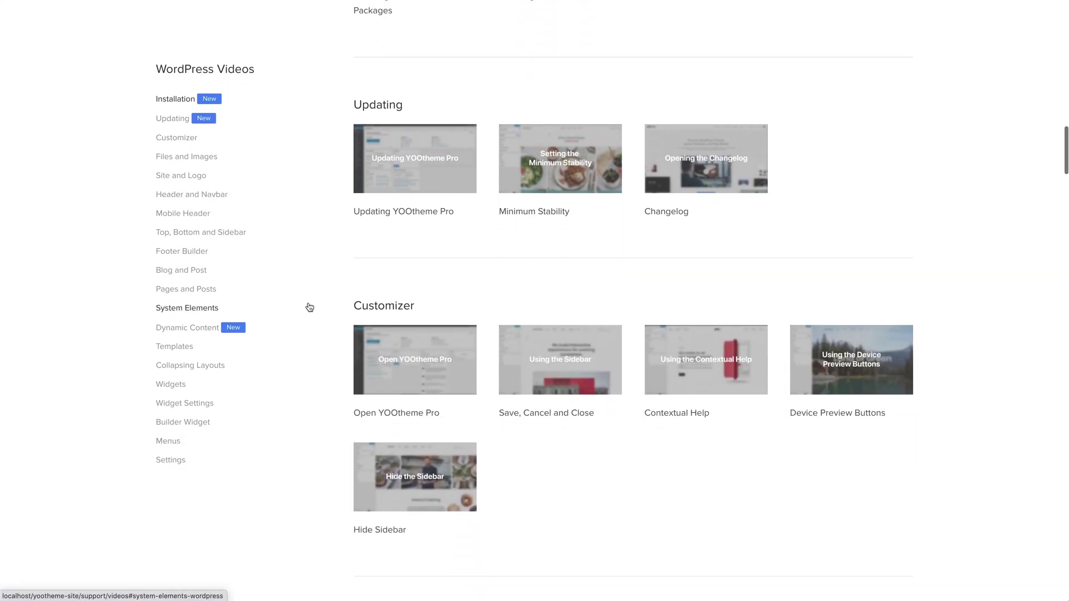
left_click(270, 335)
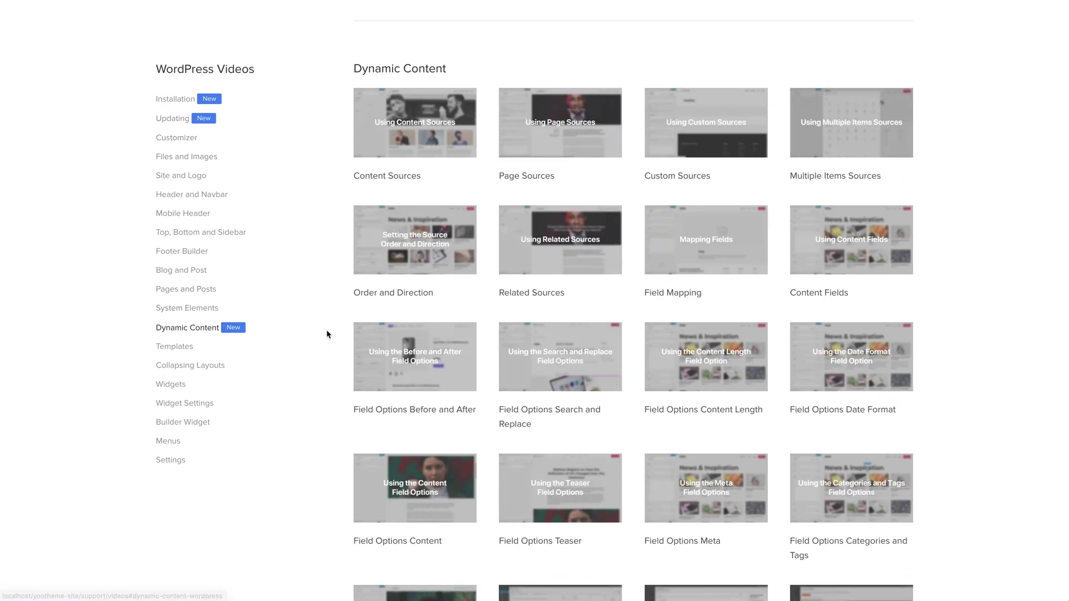
scroll(327, 334, "down", 8)
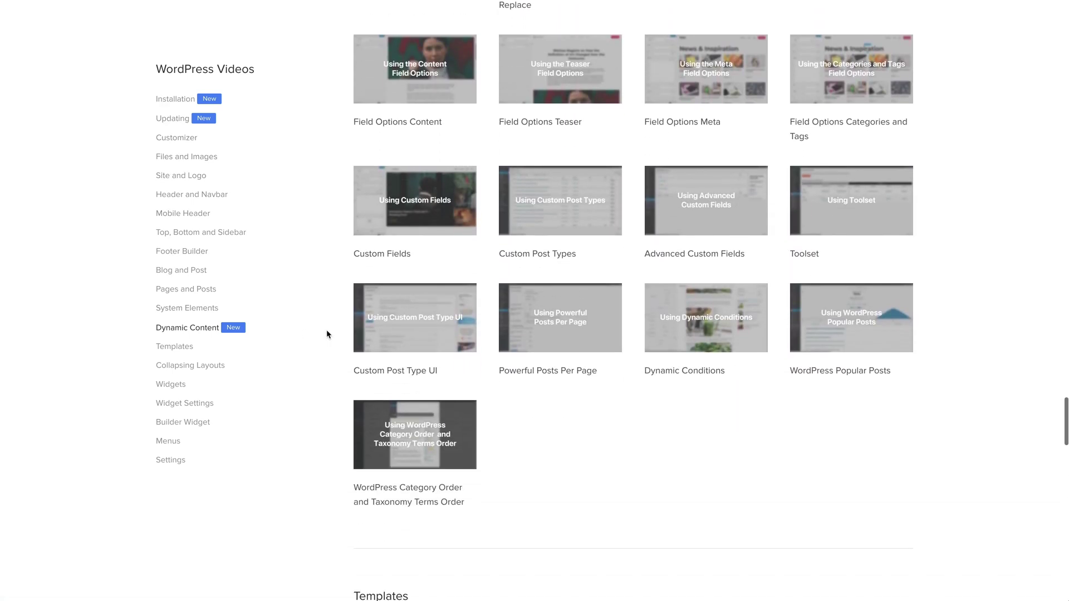